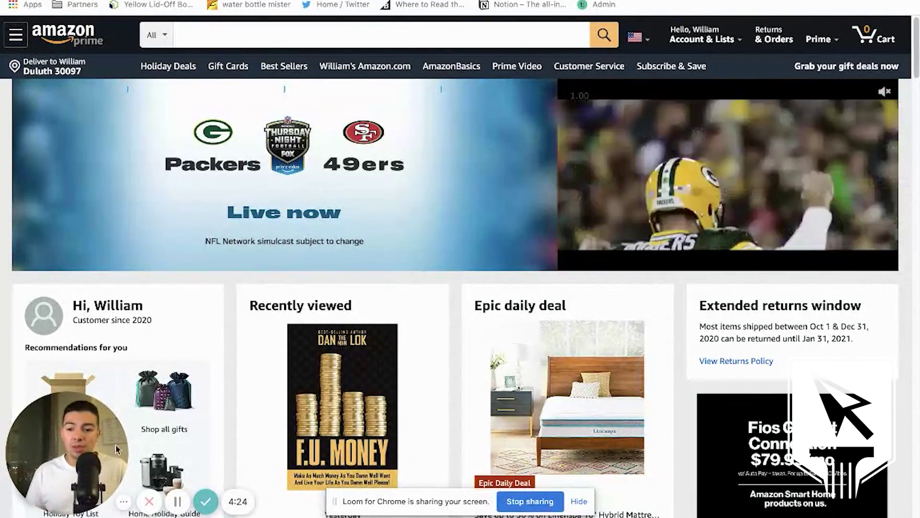
# Step: Go to Amazon's Best Sellers and pick the Beauty & Personal Care department
pyautogui.moveTo(141, 403)
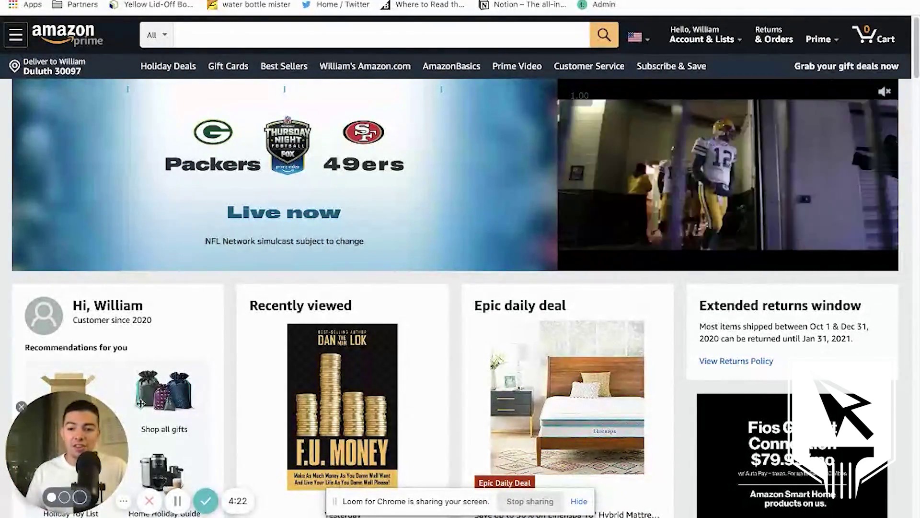
pyautogui.moveTo(141, 403); pyautogui.dragTo(906, 372)
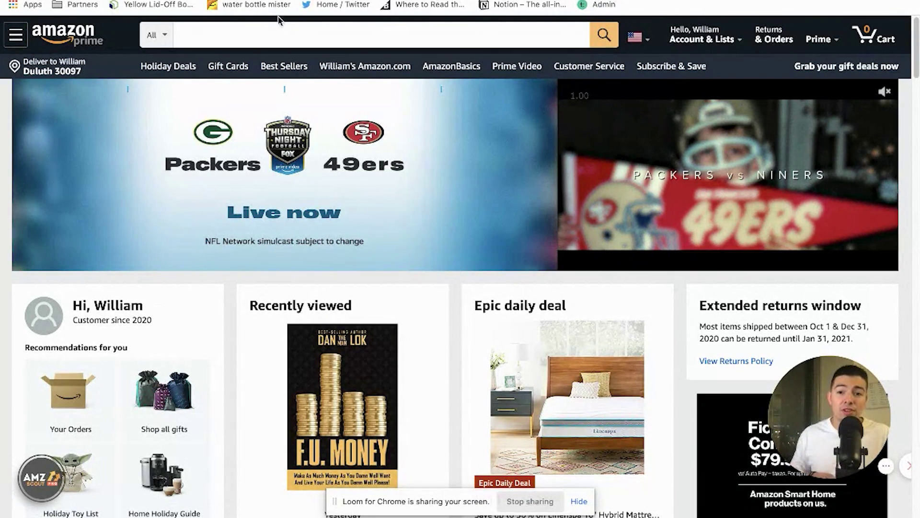
pyautogui.click(249, 40)
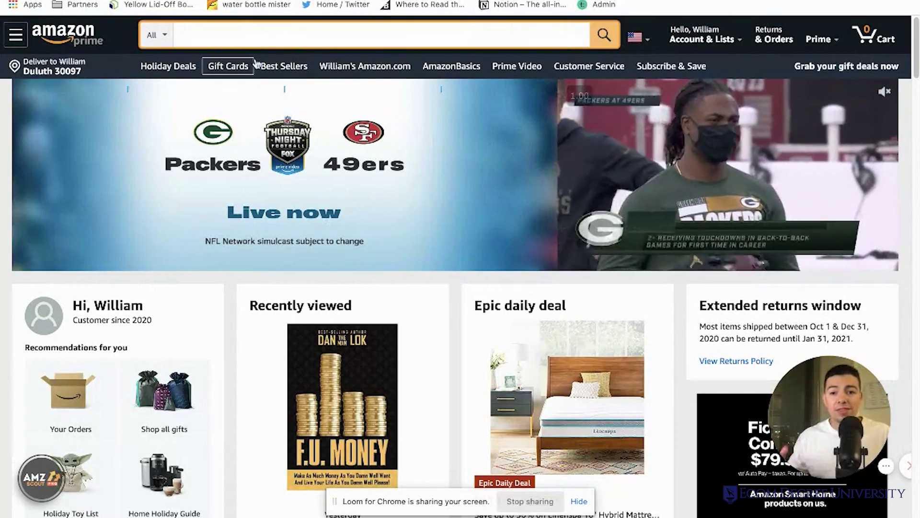
pyautogui.click(300, 66)
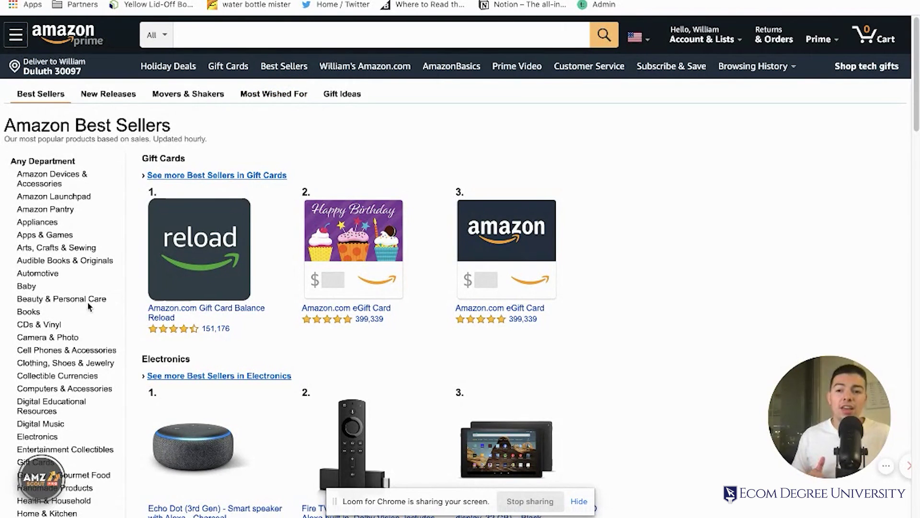
pyautogui.scroll(-3, 96, 288)
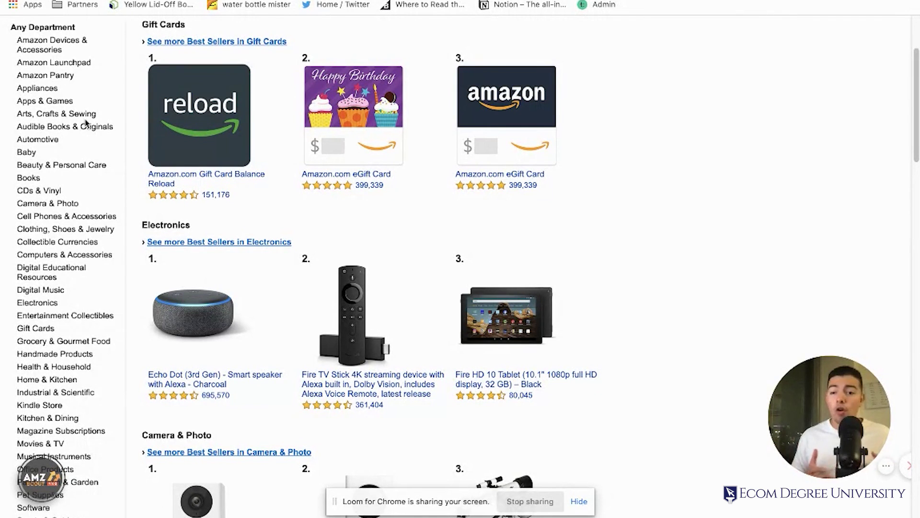
pyautogui.click(73, 168)
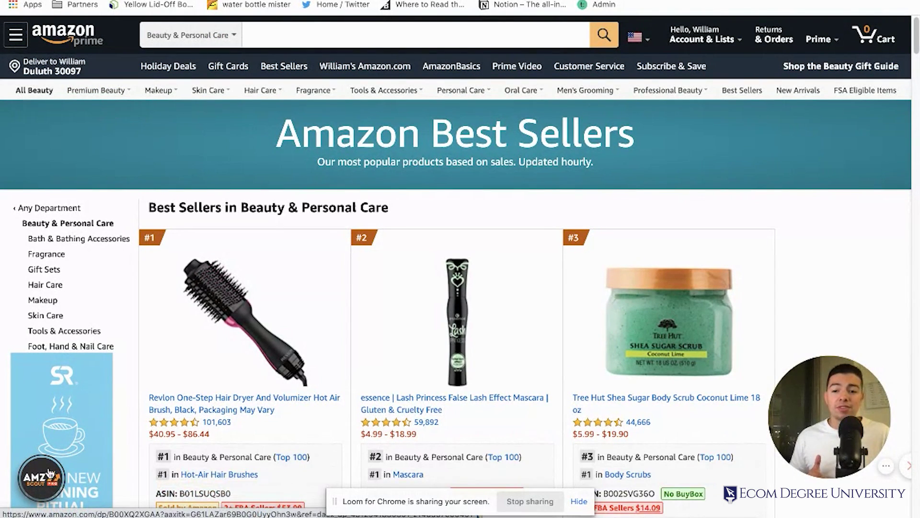
# Step: Launch AMZScout PRO on the Beauty & Personal Care best sellers page to analyse its 50 products
pyautogui.click(46, 487)
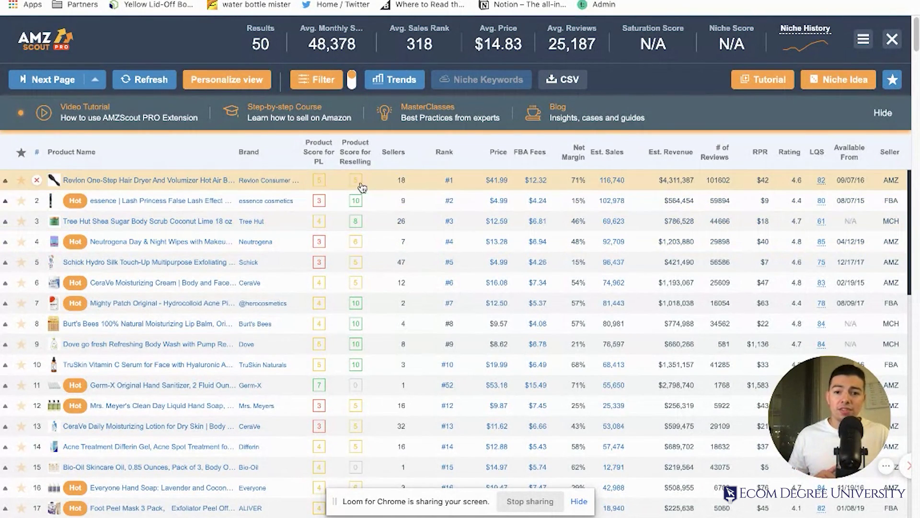
# Step: Expand the top Revlon hair dryer row, check its Profit Calculator estimate, then close it
pyautogui.click(389, 182)
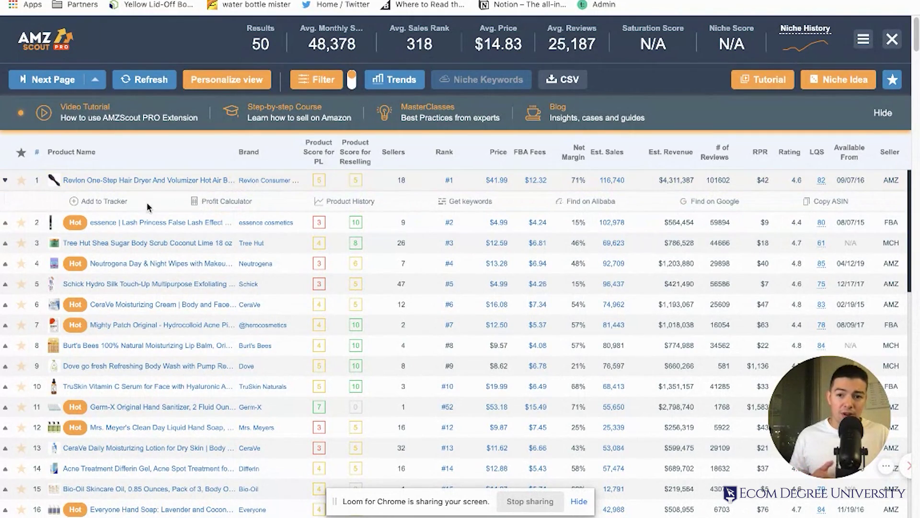
pyautogui.click(231, 200)
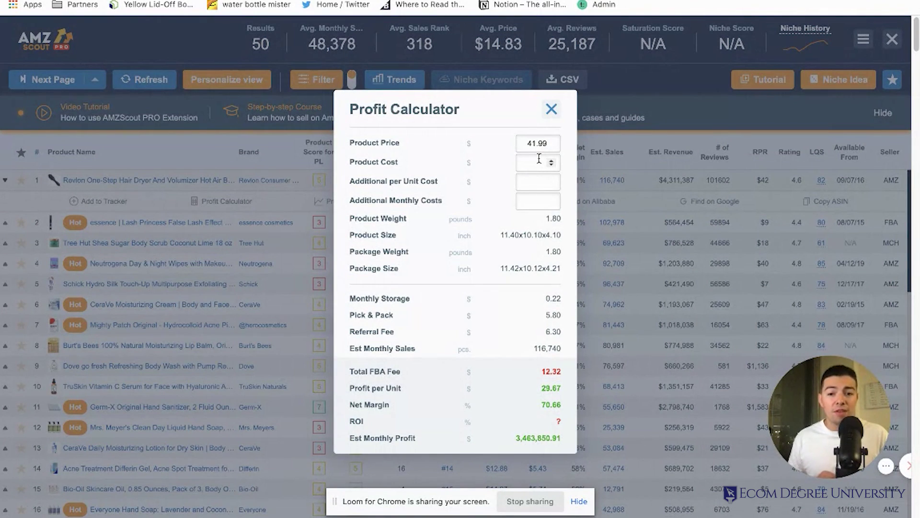
pyautogui.click(551, 110)
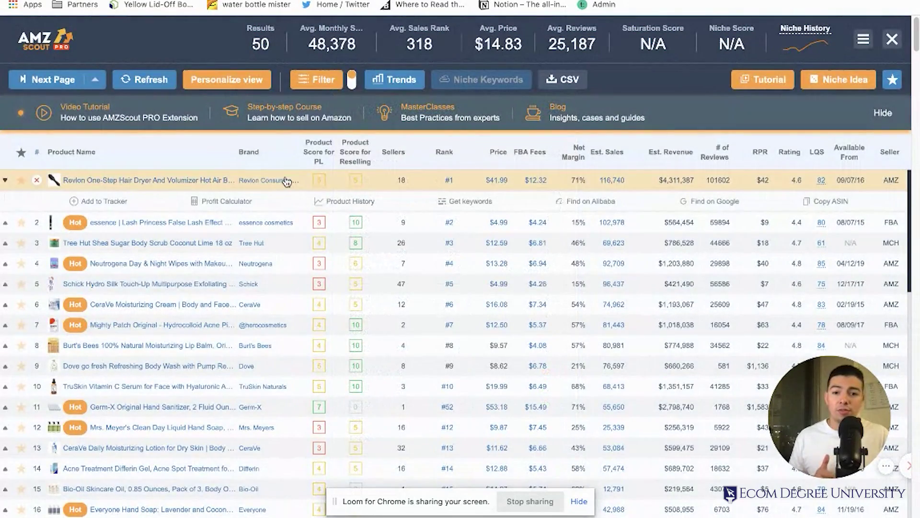
pyautogui.click(361, 202)
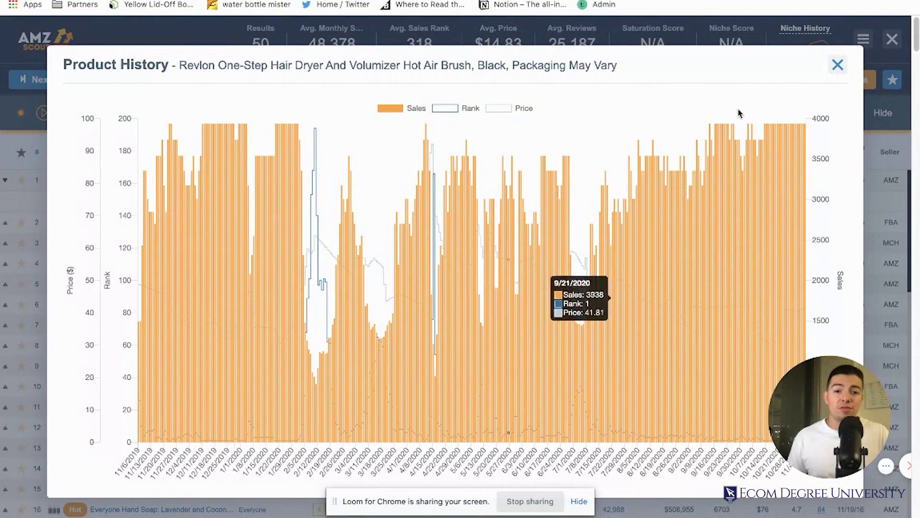
pyautogui.press('Escape')
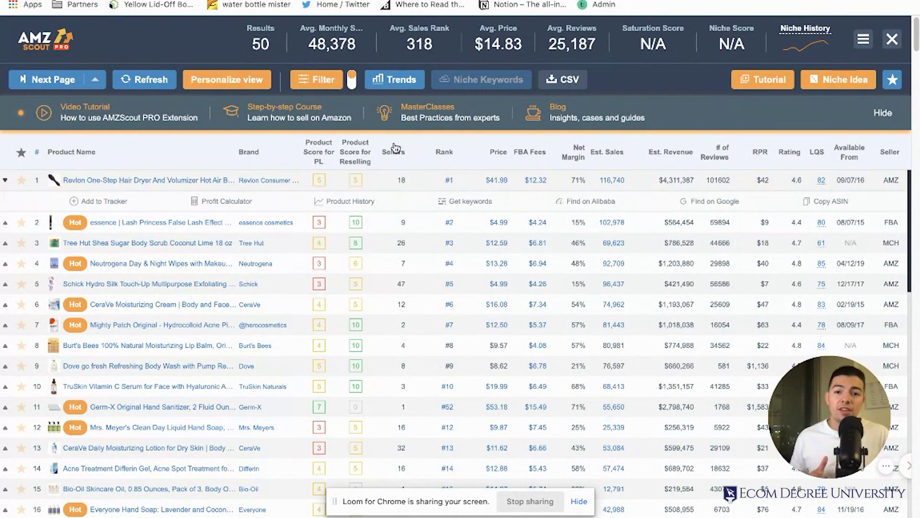
pyautogui.click(377, 82)
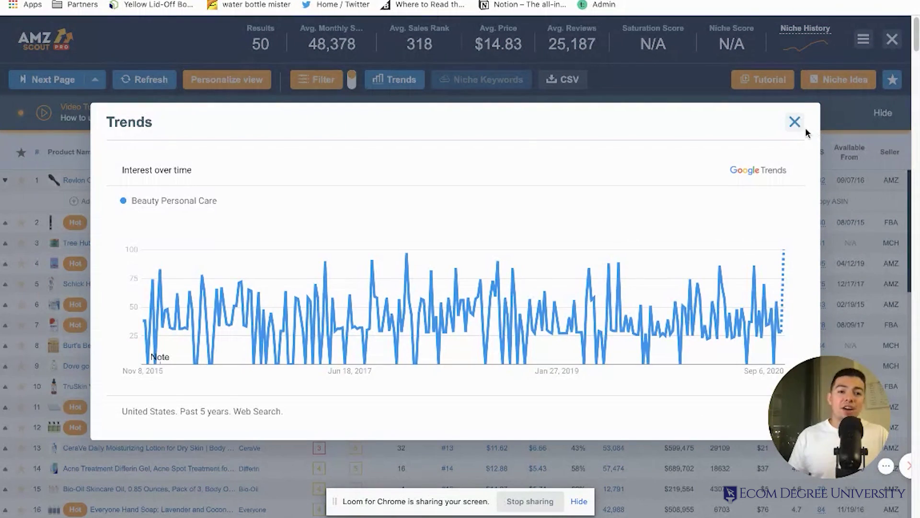
pyautogui.click(795, 122)
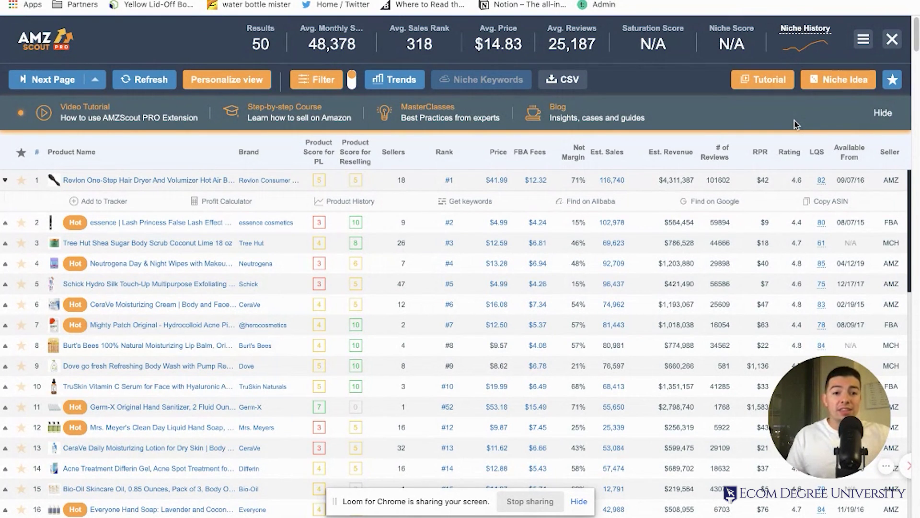
# Step: Export the AMZScout PRO table as CSV and open the downloaded file in Numbers
pyautogui.click(579, 89)
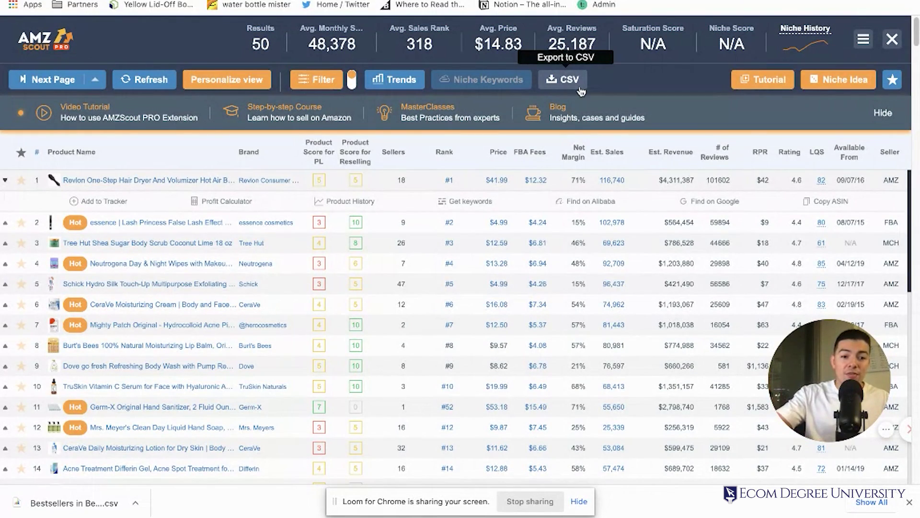
pyautogui.click(72, 503)
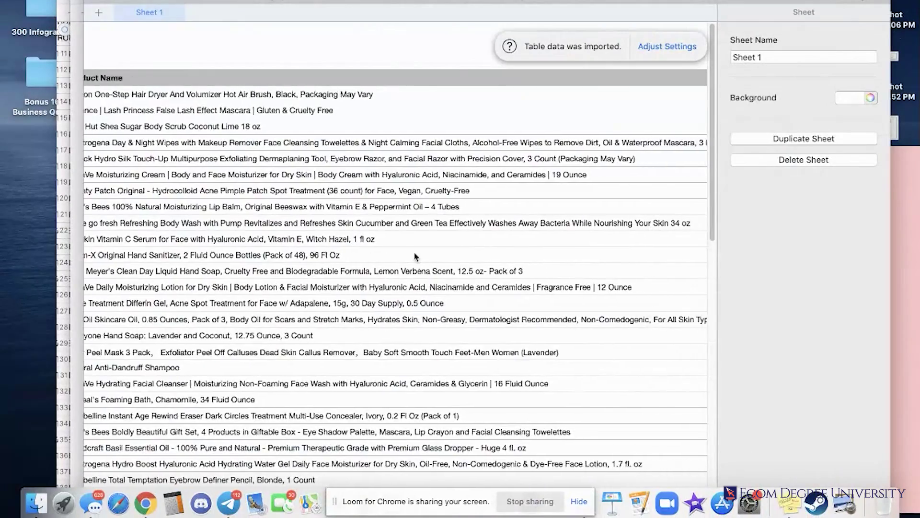
# Step: Scroll across all columns of the imported CSV sheet, then return to the AMZScout PRO table in Chrome
pyautogui.hscroll(10, 415, 257)
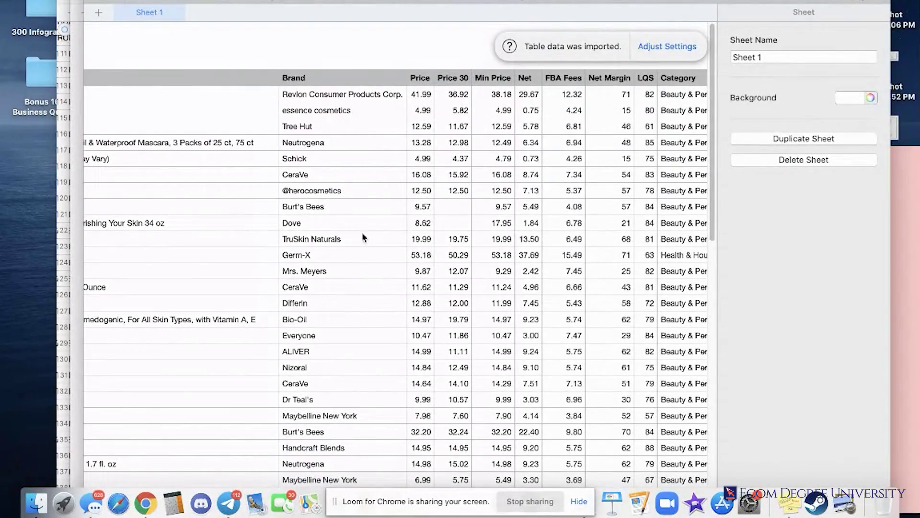
pyautogui.hscroll(5, 372, 302)
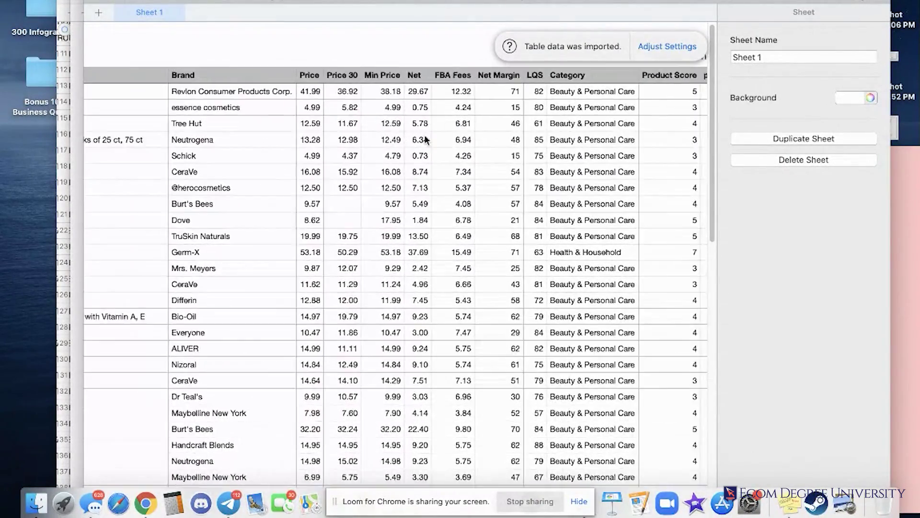
pyautogui.hscroll(2, 426, 139)
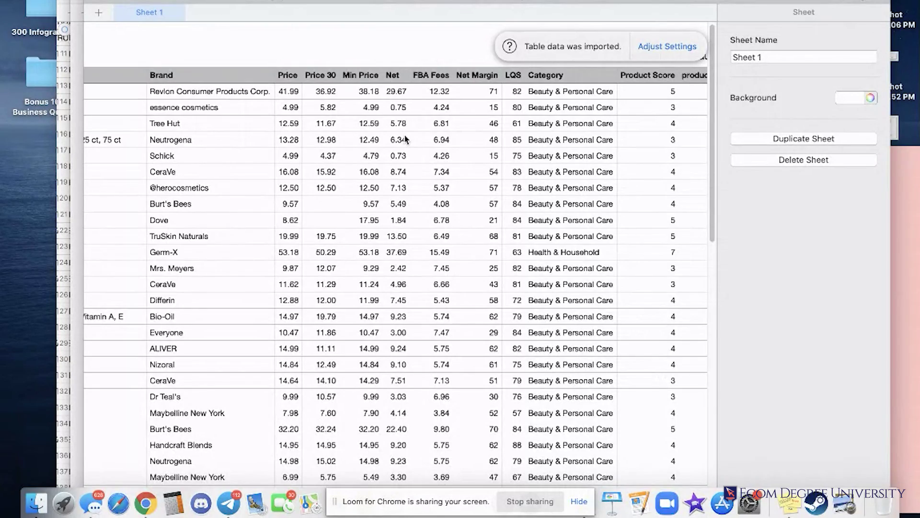
pyautogui.hscroll(15, 405, 139)
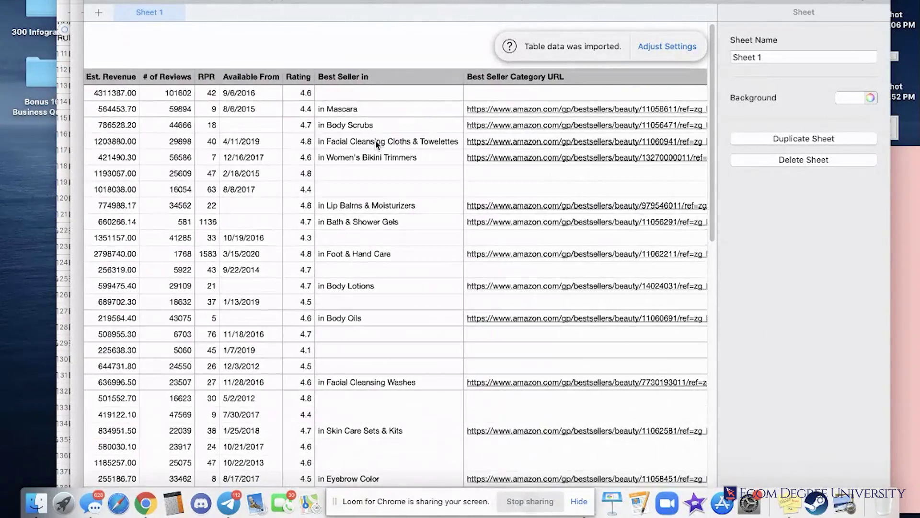
pyautogui.hscroll(5, 431, 129)
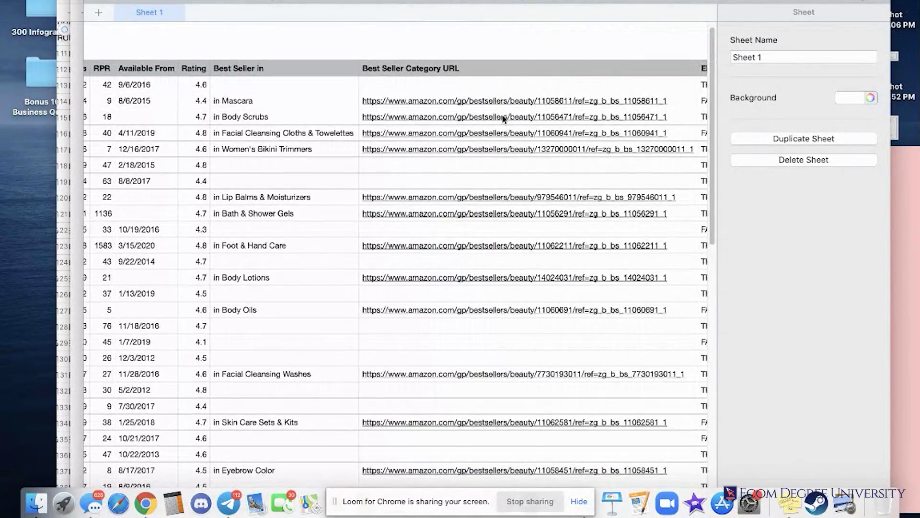
pyautogui.hscroll(12, 497, 187)
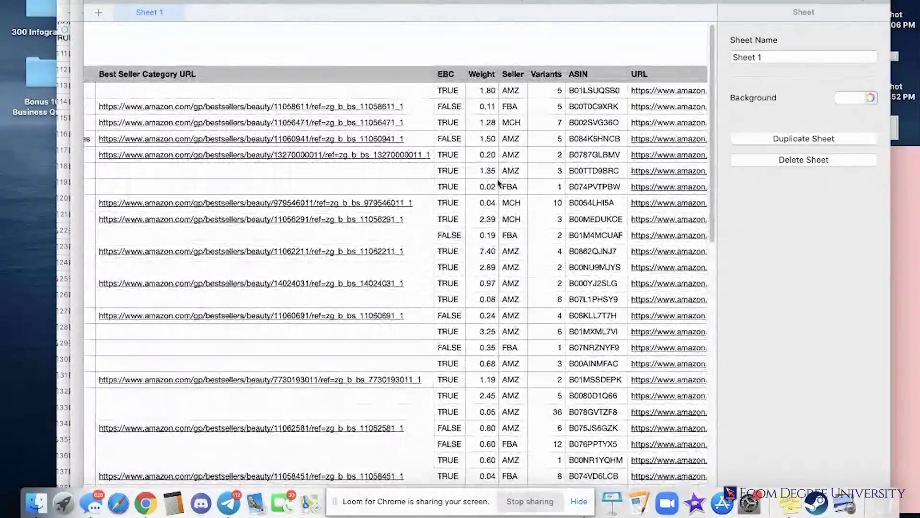
pyautogui.hscroll(5, 475, 237)
pyautogui.scroll(-8, 455, 192)
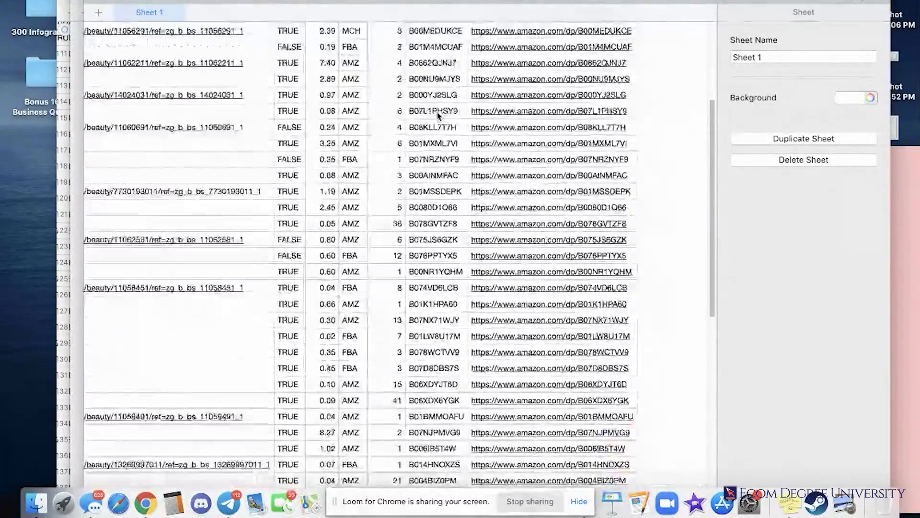
pyautogui.scroll(-3, 437, 115)
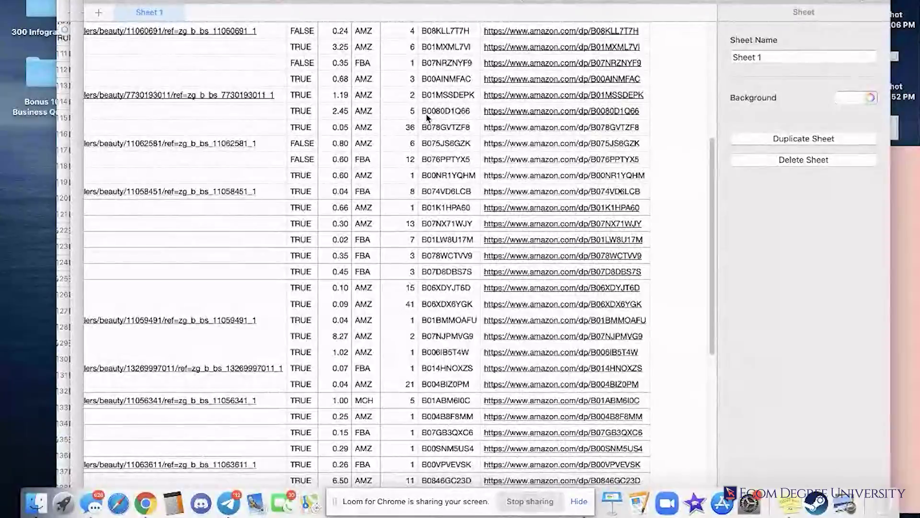
pyautogui.hscroll(-15, 426, 117)
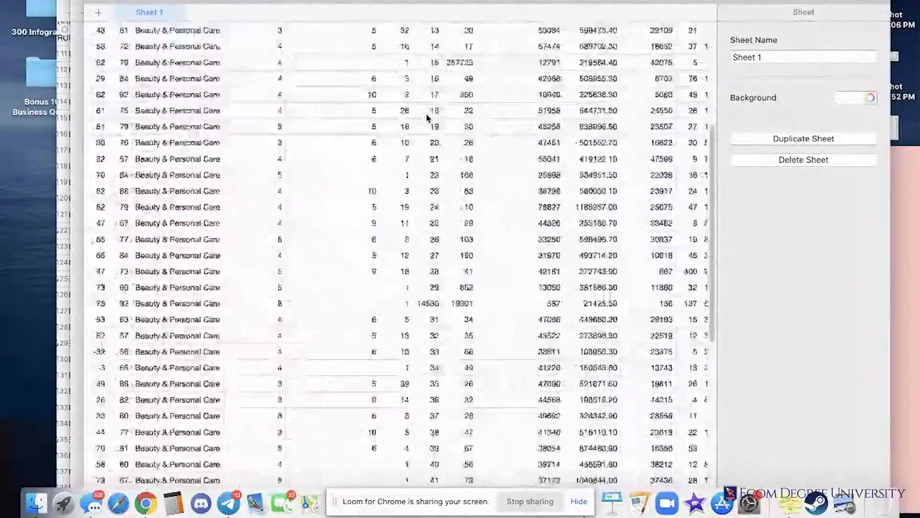
pyautogui.hscroll(-10, 426, 118)
pyautogui.scroll(10, 427, 117)
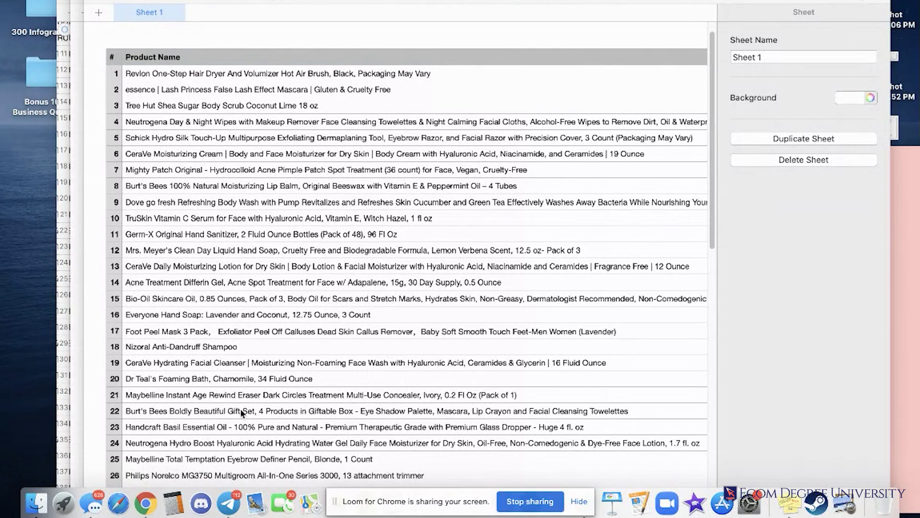
pyautogui.hotkey('ctrl', 'Right')
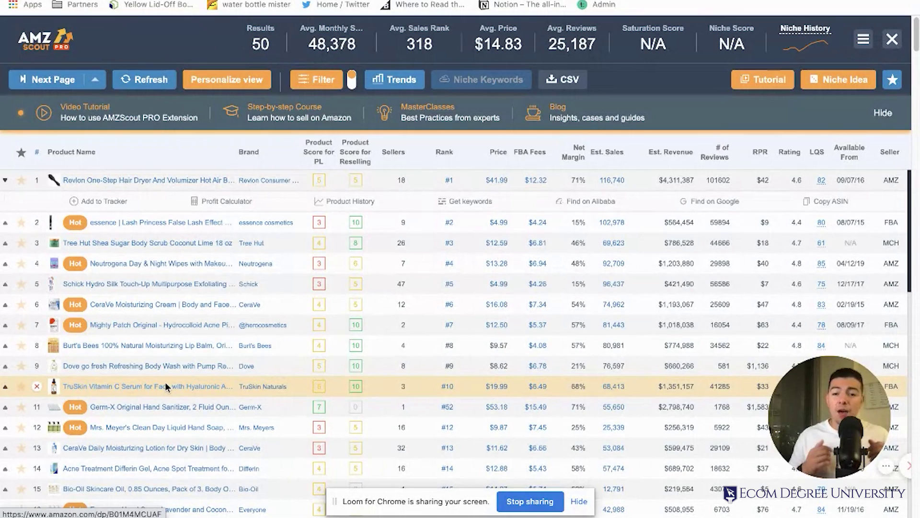
pyautogui.click(799, 52)
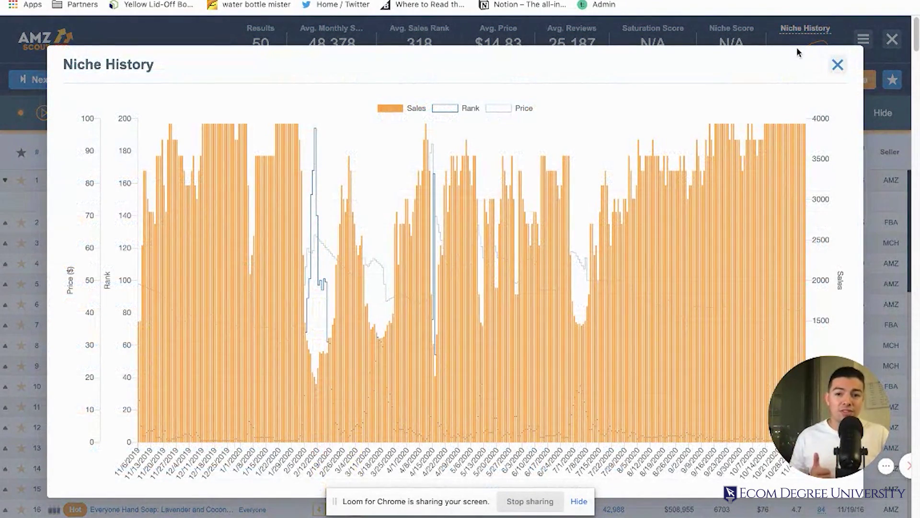
pyautogui.click(839, 75)
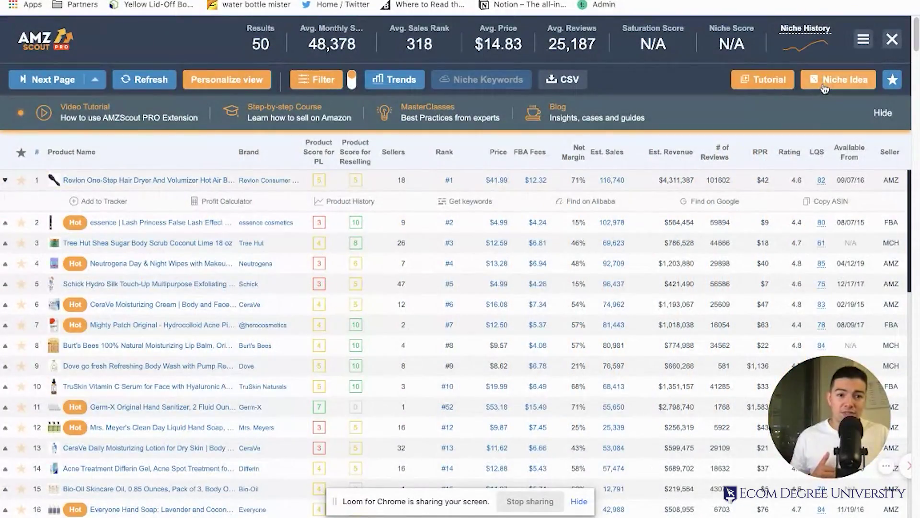
pyautogui.click(827, 87)
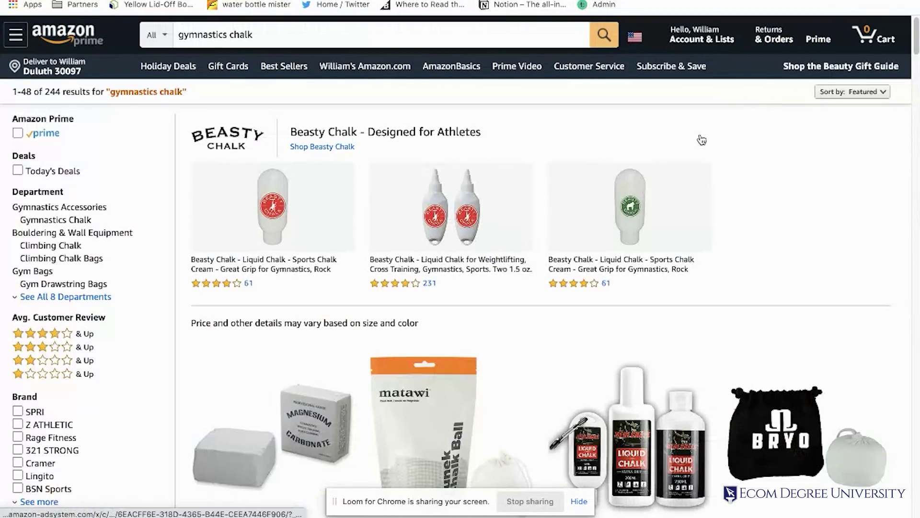
# Step: Scroll down the gymnastics chalk results to see sales ranks like #1 in Climbing Chalk
pyautogui.scroll(-5, 696, 241)
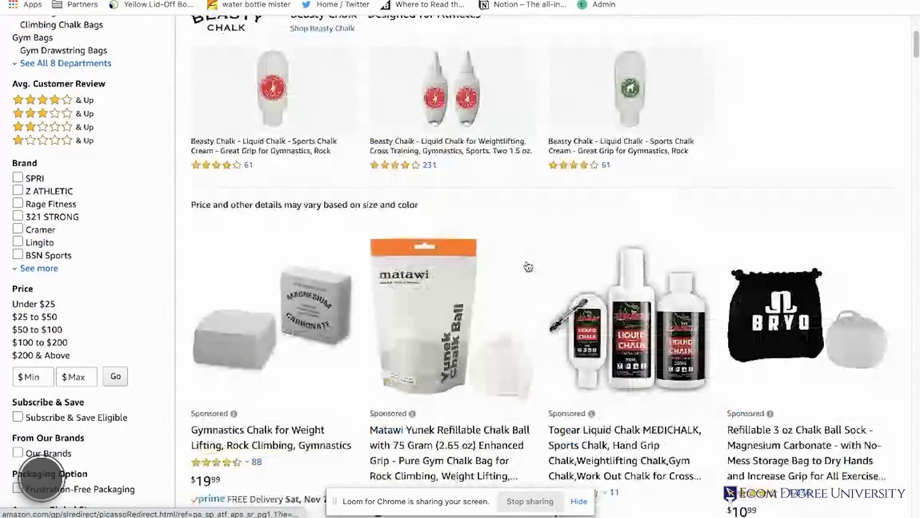
pyautogui.scroll(-10, 643, 335)
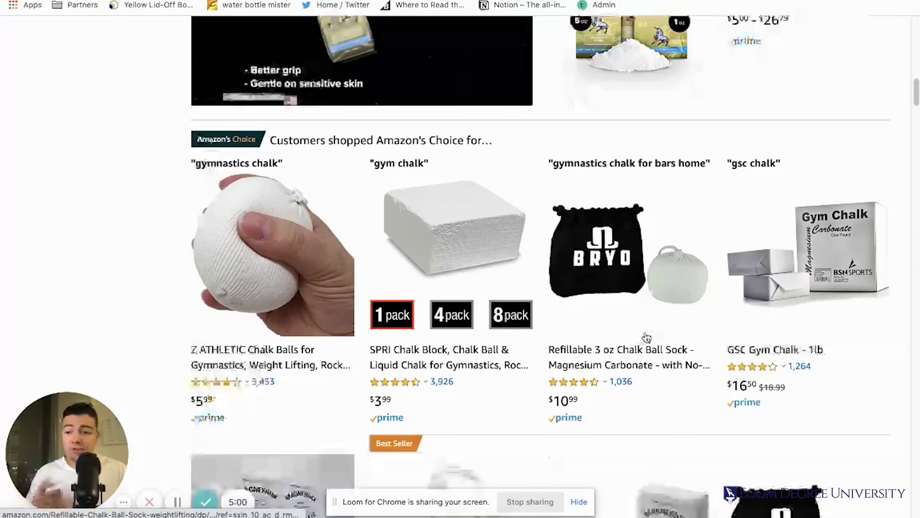
pyautogui.scroll(-8, 642, 339)
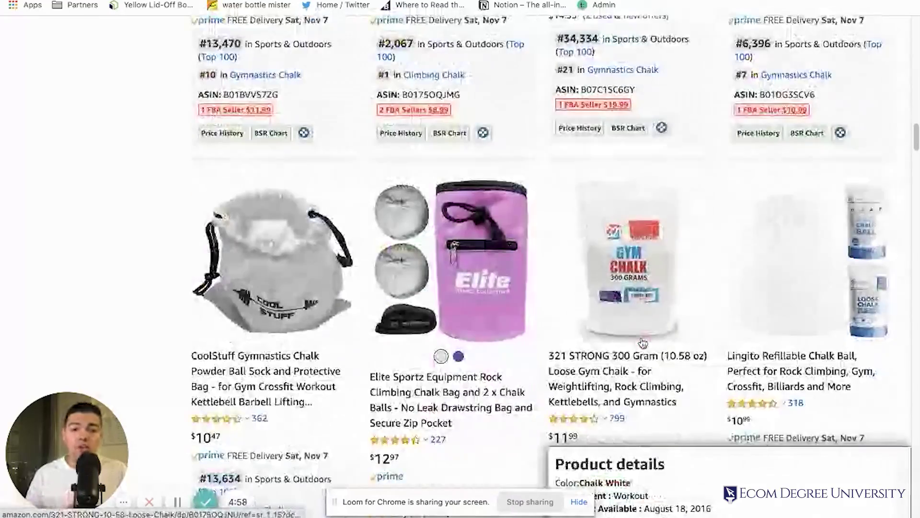